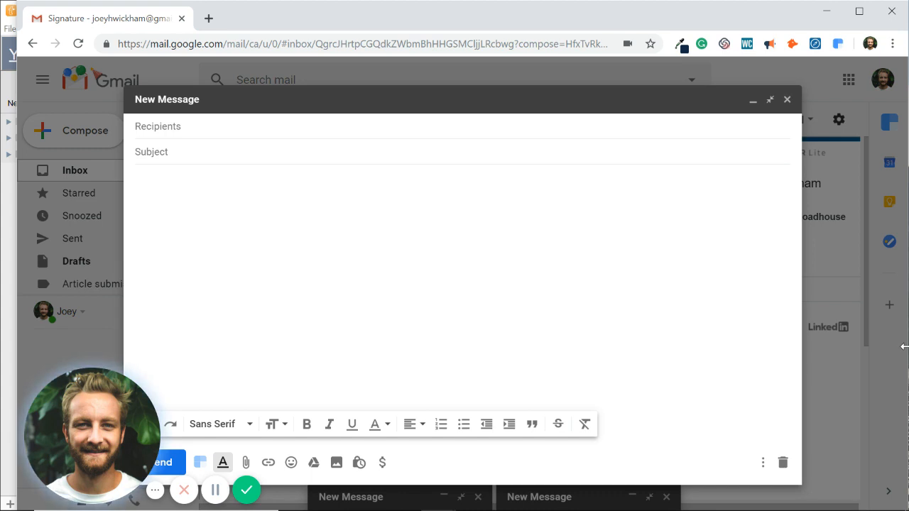
Step: Type the zsig abbreviation in the Gmail message body to expand the business signature
left_click(314, 239)
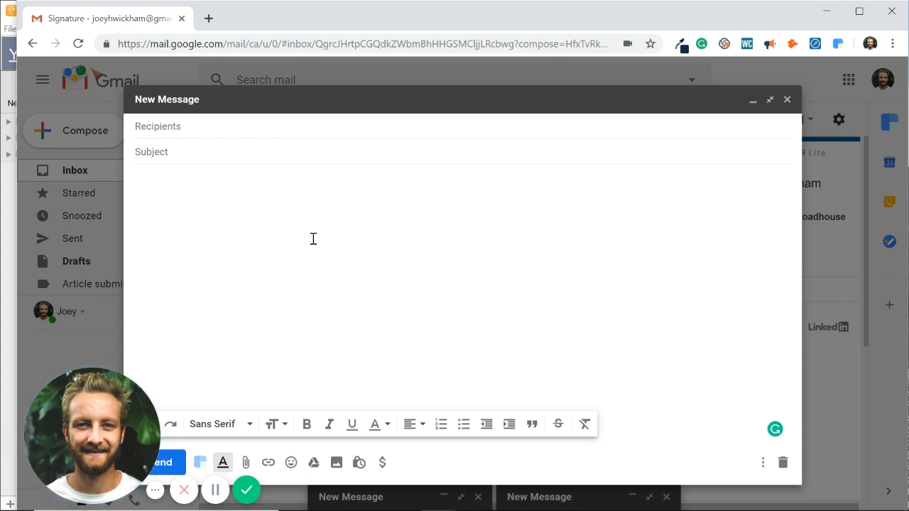
type("zsig")
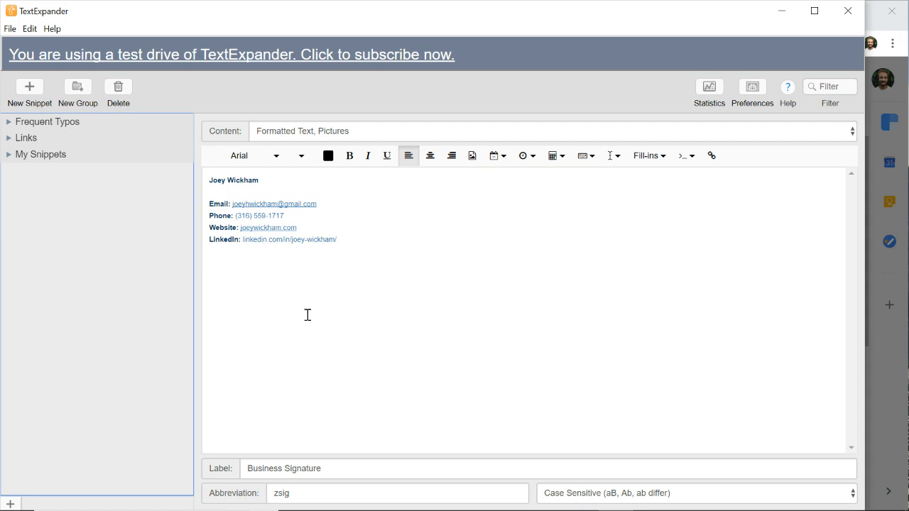
Step: Create a new snippet in the My Snippets group with Plain Text content
left_click(8, 156)
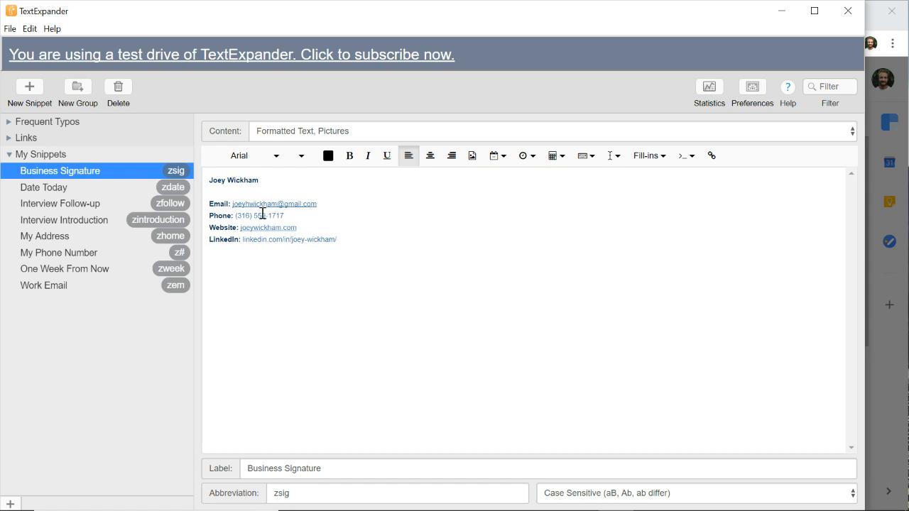
left_click(29, 88)
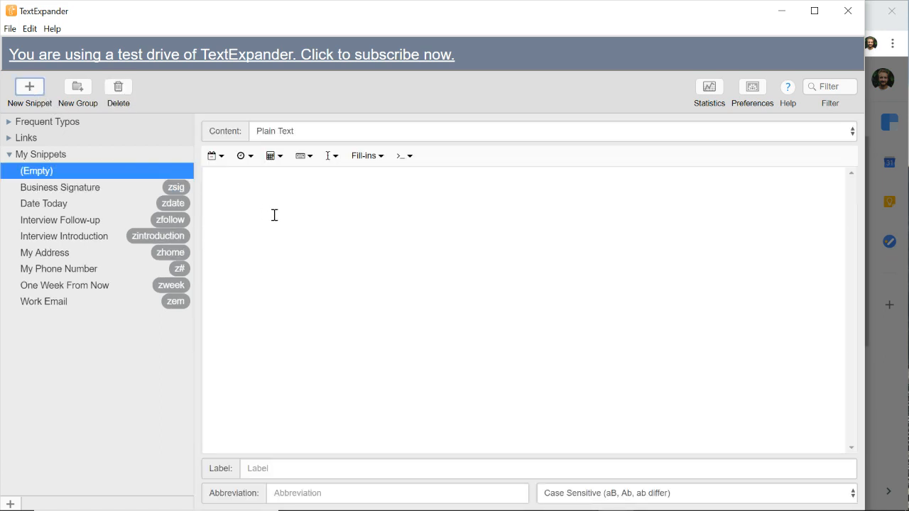
left_click(283, 131)
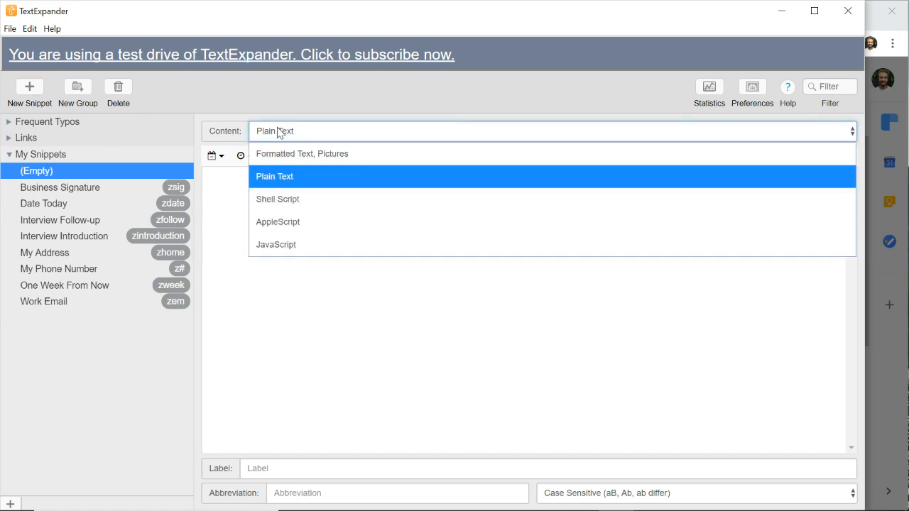
left_click(295, 184)
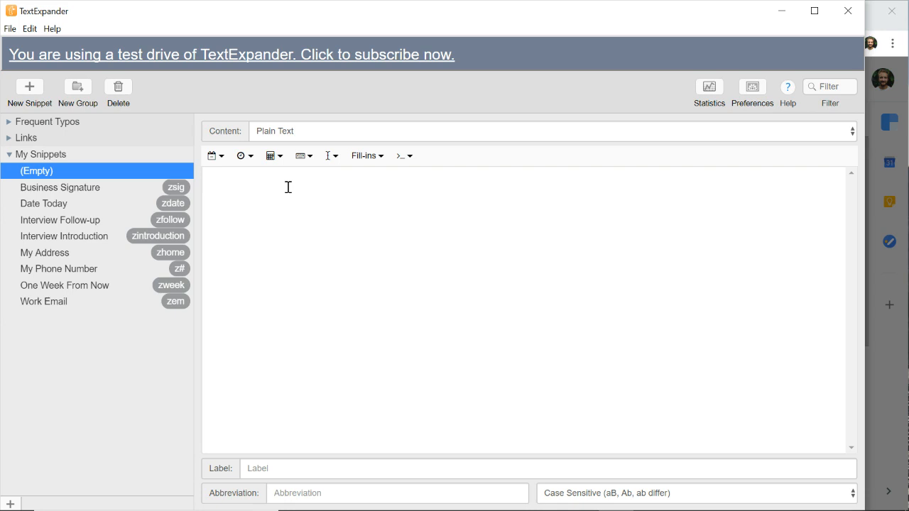
Step: Paste the interview confirmation text and add an 'Interviewer' single-line fill-in after Hi
type("Hi !  Just wanted to confirm our interview in about an hour, at  CDT.  I have the phone number as .  If there are no changes, no need to respond.  I look forward to speaking with you then!  Thanks, Joey")
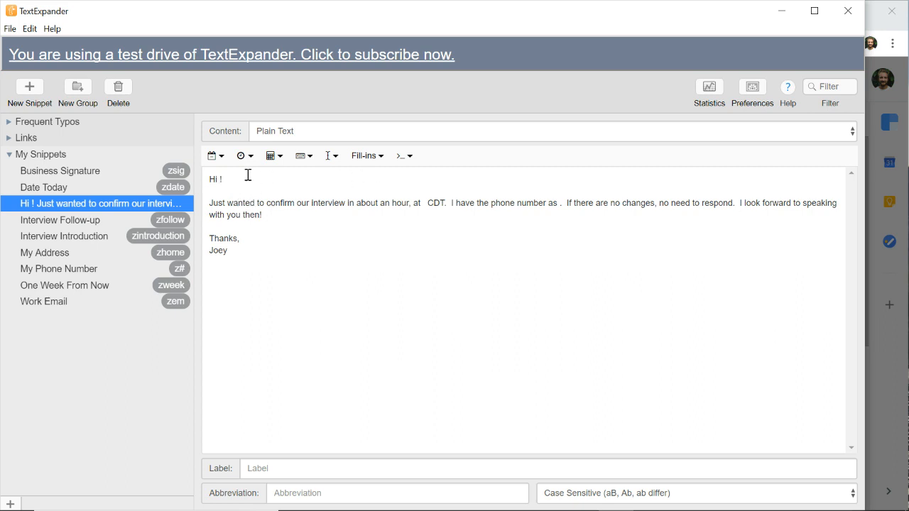
left_click(362, 156)
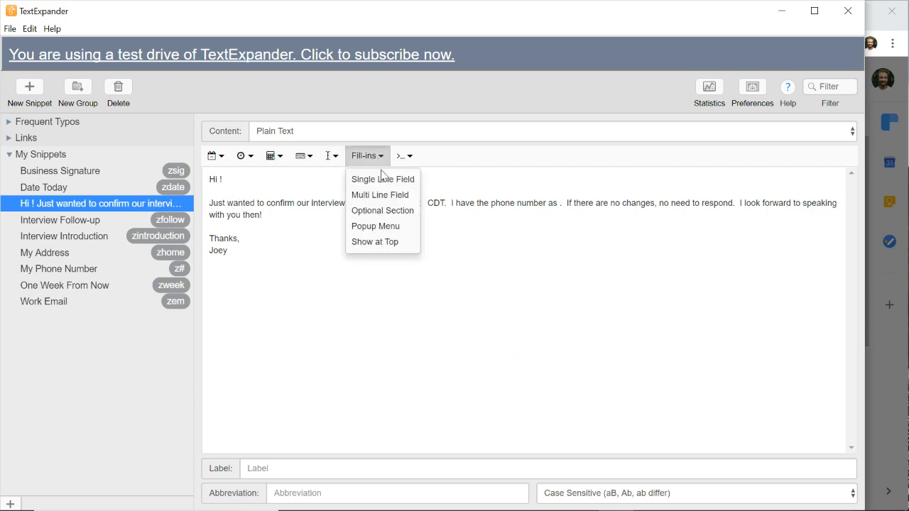
left_click(379, 179)
left_click_drag(355, 109, 256, 107)
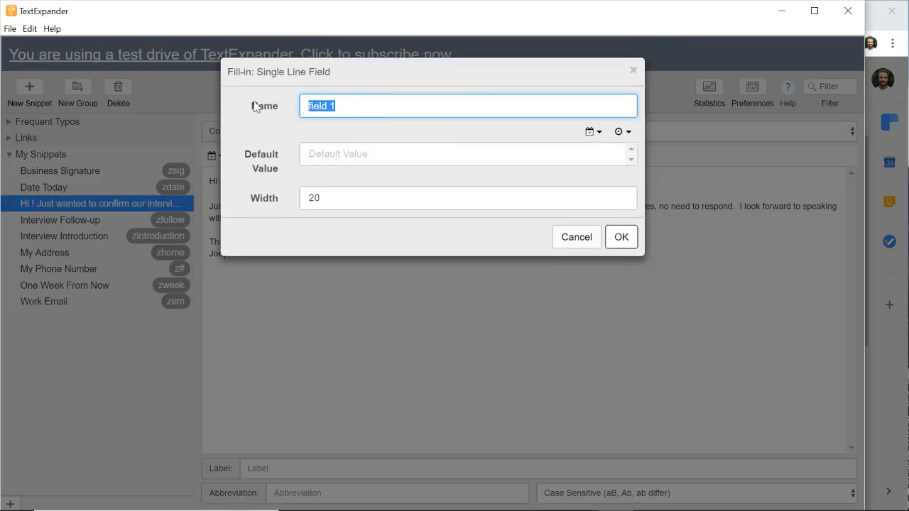
type("Interview")
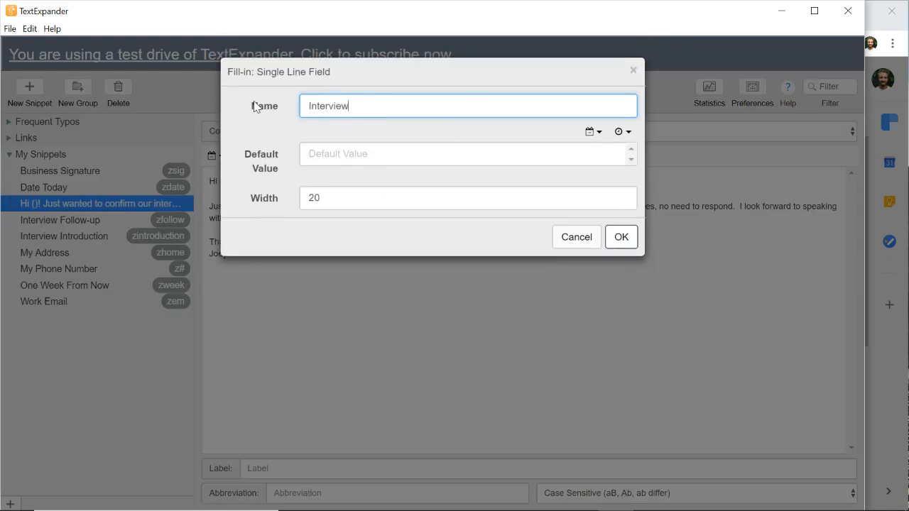
type("er")
left_click(619, 240)
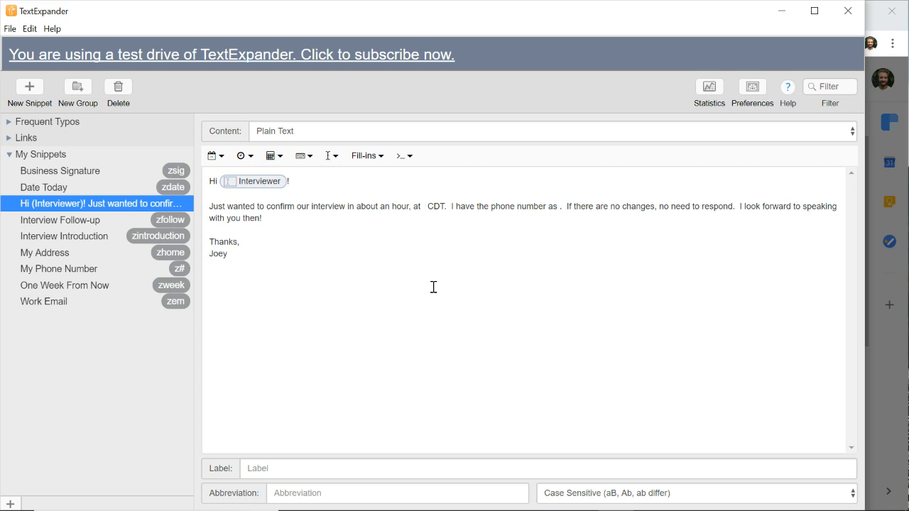
Step: Insert an Add 1 Hour time adjustment just before CDT
left_click(425, 207)
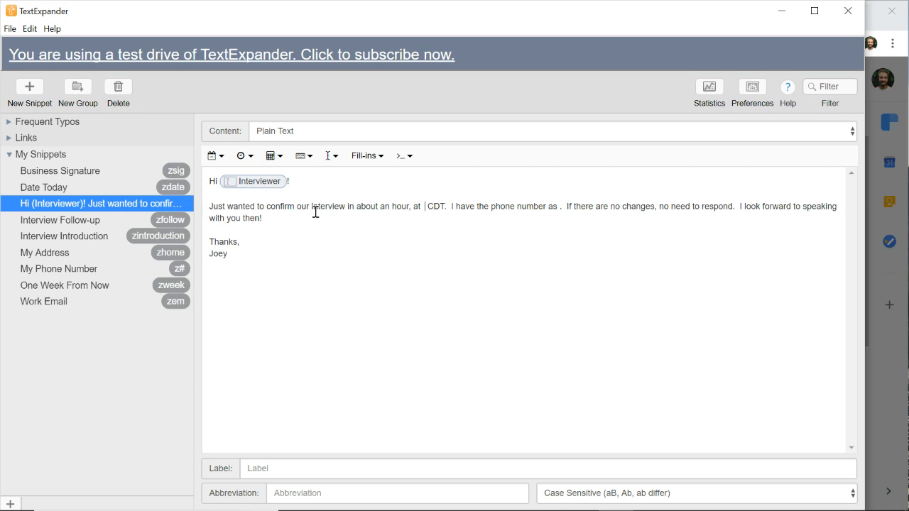
left_click(275, 157)
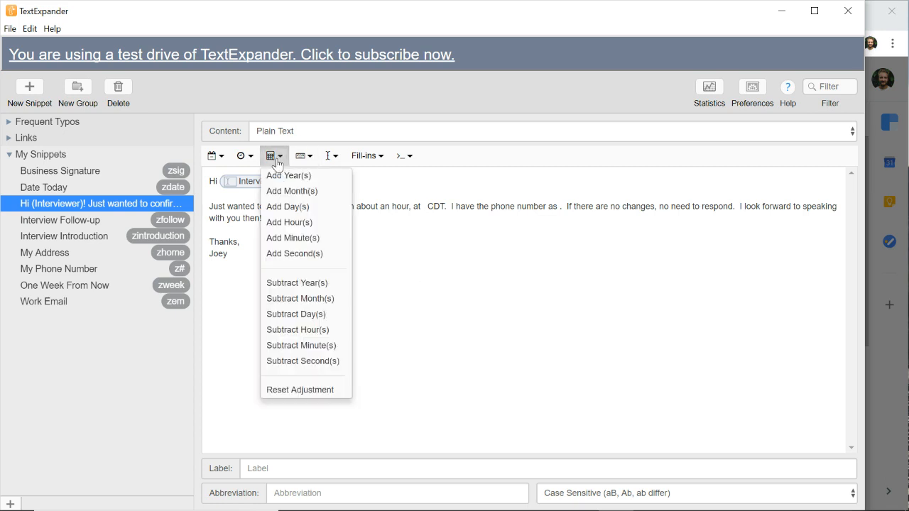
left_click(301, 223)
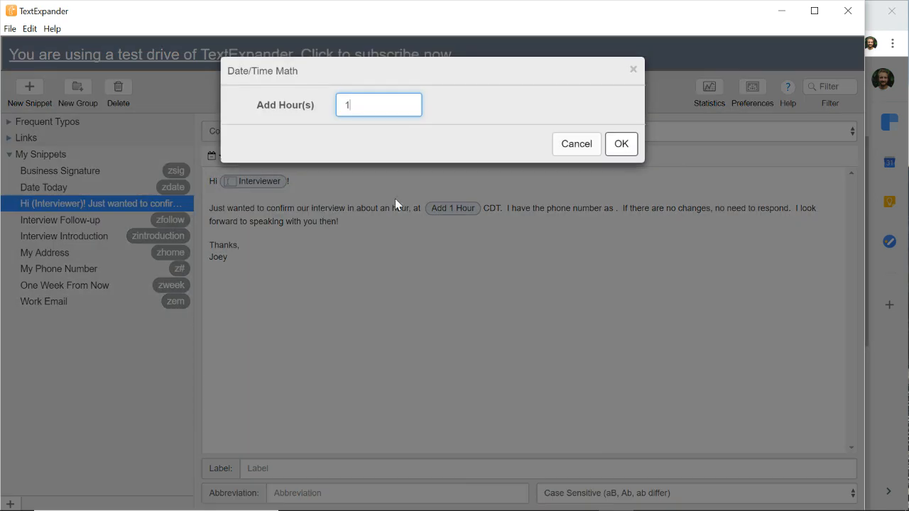
left_click(623, 146)
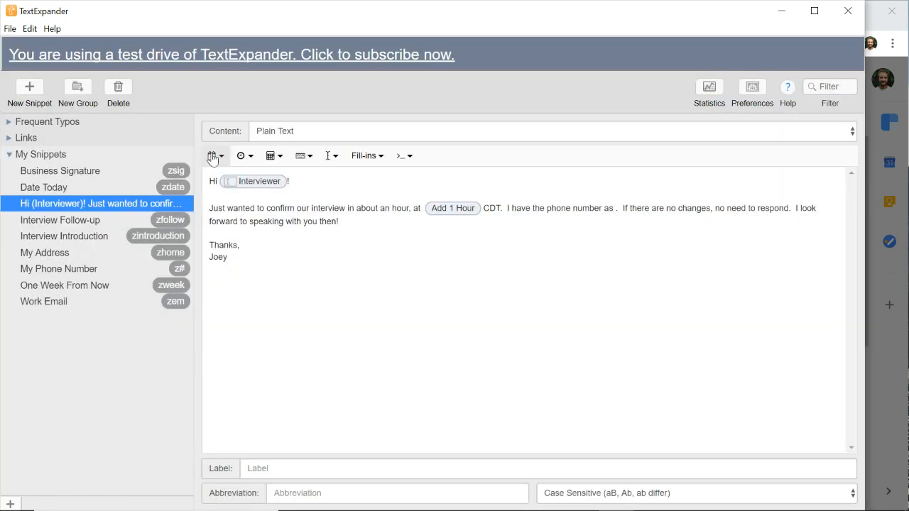
Step: Add the Hour (1-12) and AM/PM time macros after the hour adjustment
left_click(245, 158)
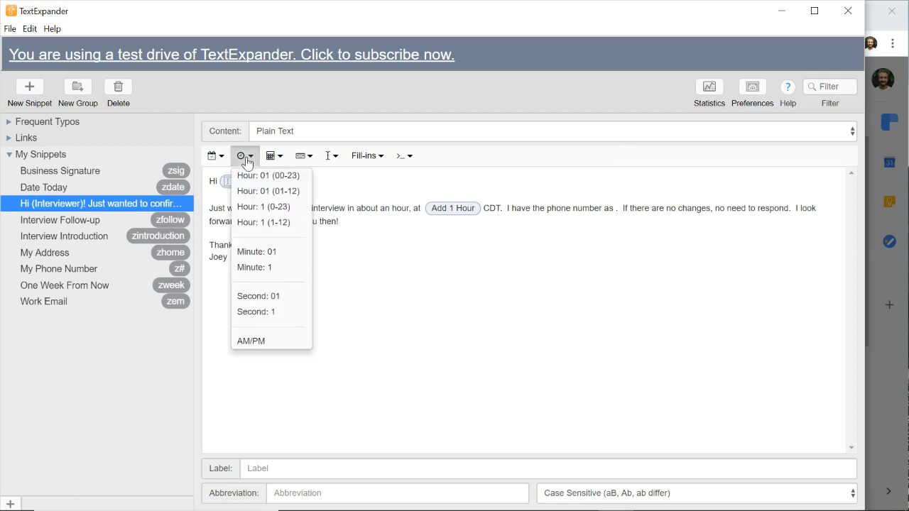
left_click(273, 222)
left_click(246, 156)
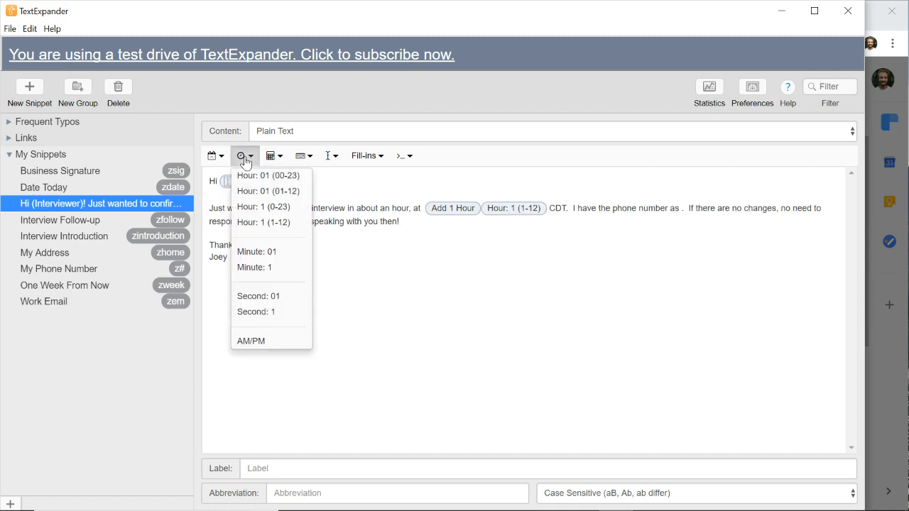
left_click(258, 342)
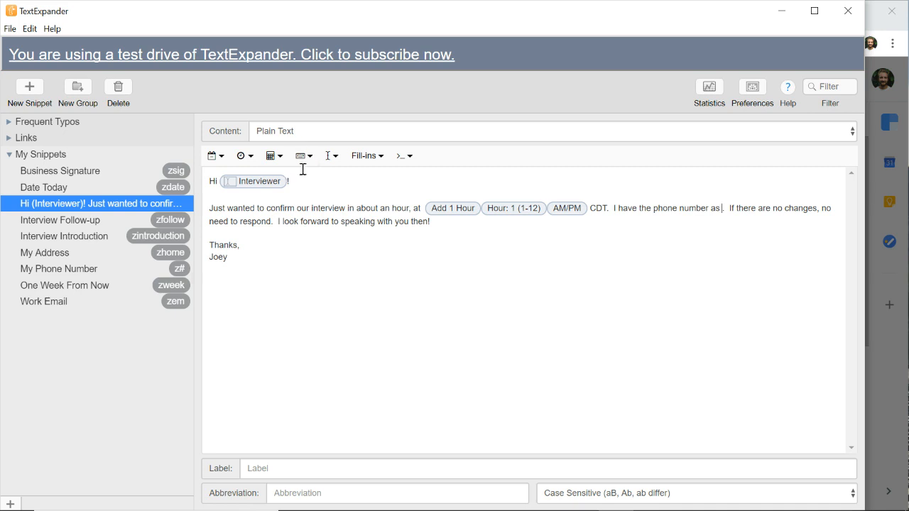
left_click(380, 157)
Step: Add a single-line fill-in named 'Phone #' for the phone number
left_click(386, 179)
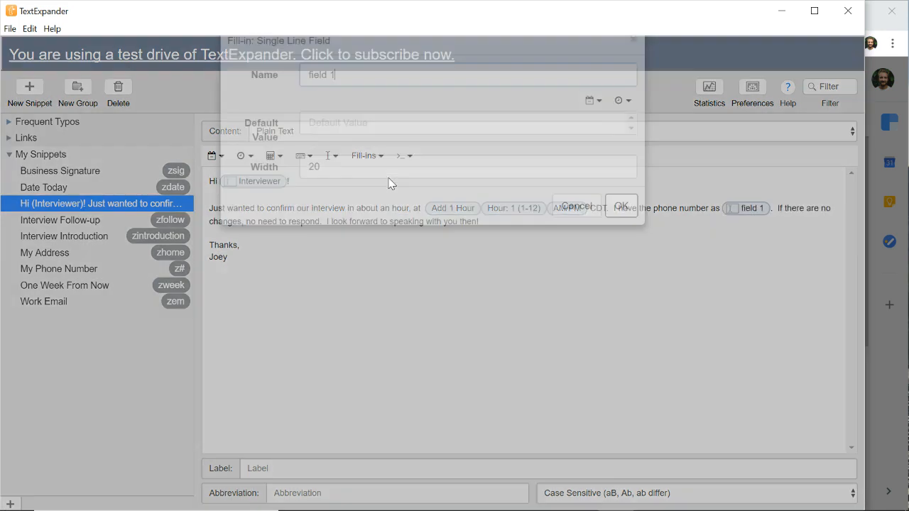
key("BackSpace")
key("BackSpace")
key("BackSpace")
key("BackSpace")
key("BackSpace")
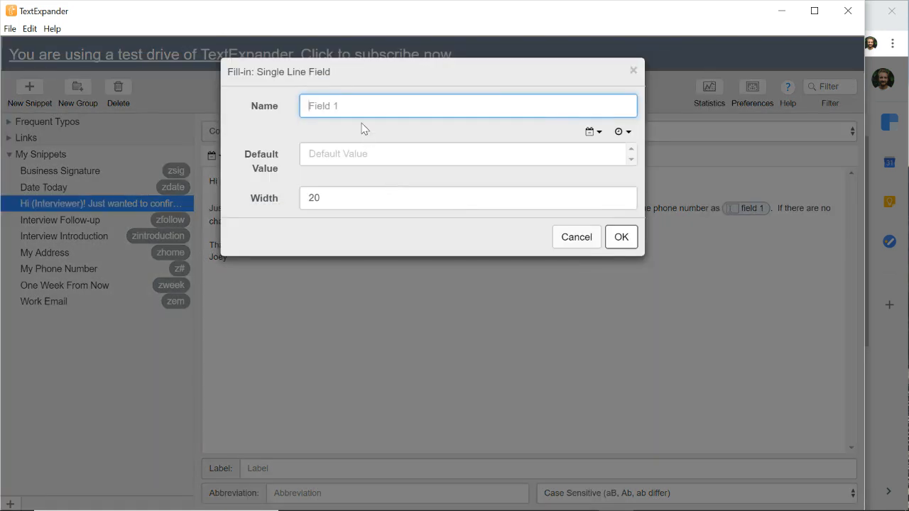
type("Phone #")
left_click(624, 238)
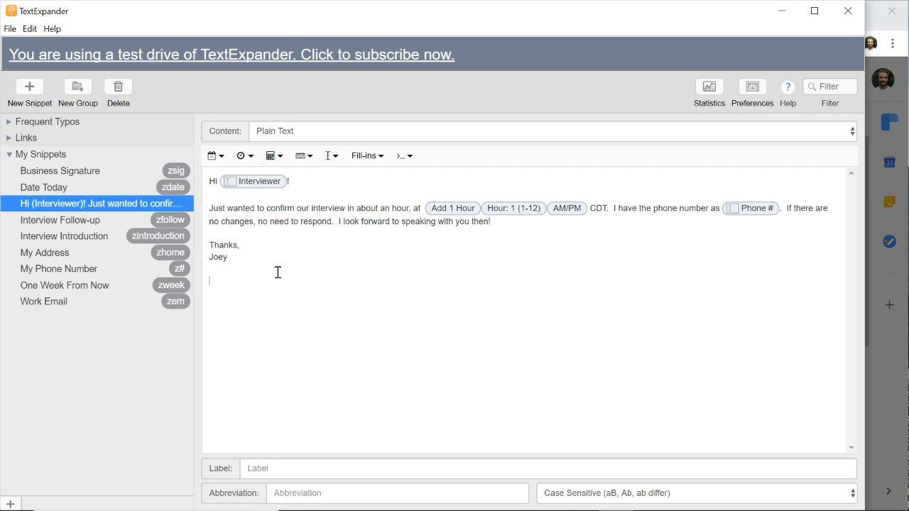
Step: Embed the zsig signature snippet below the sign-off
left_click(303, 157)
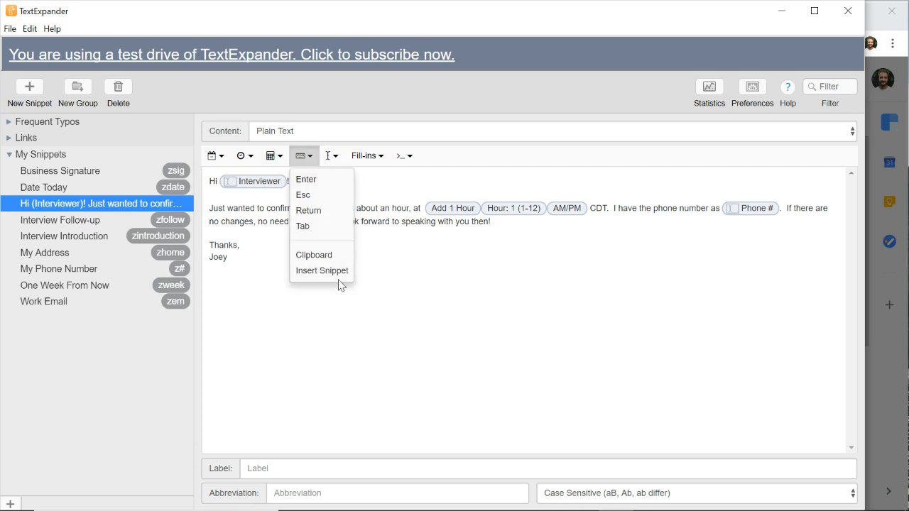
left_click(336, 273)
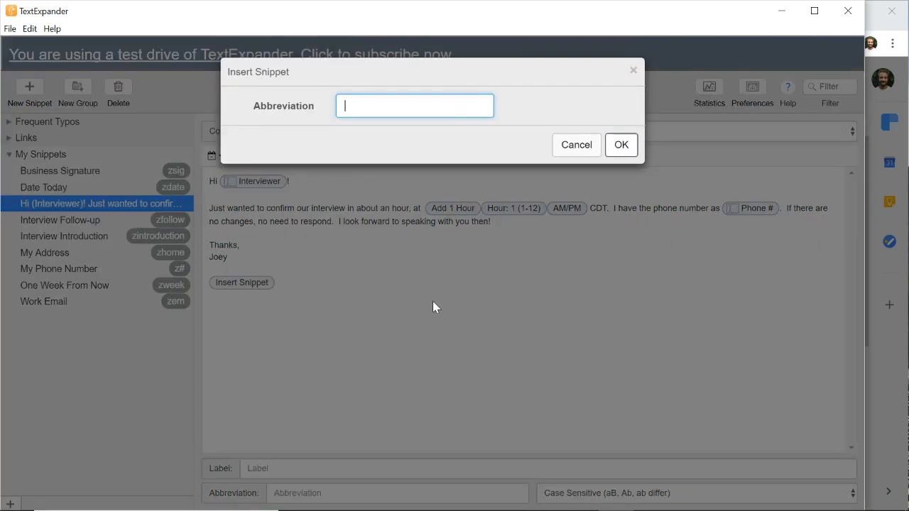
type("zsig")
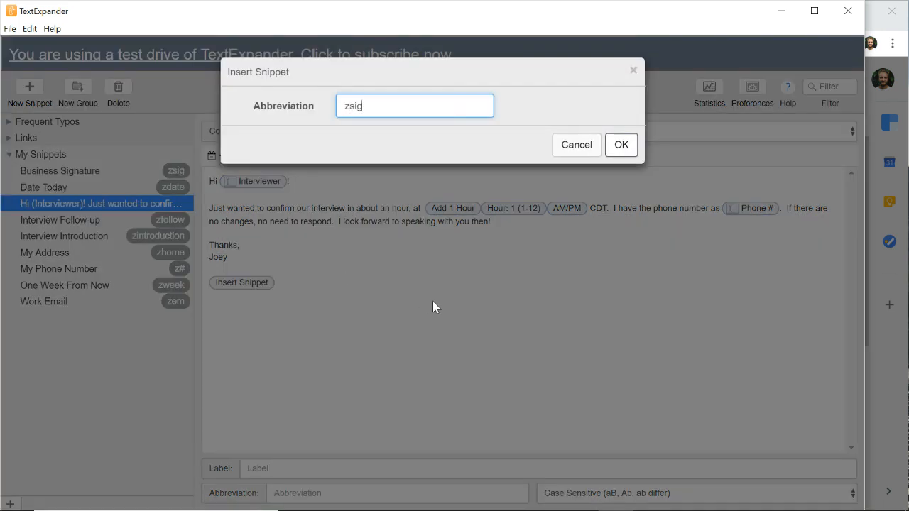
left_click(623, 151)
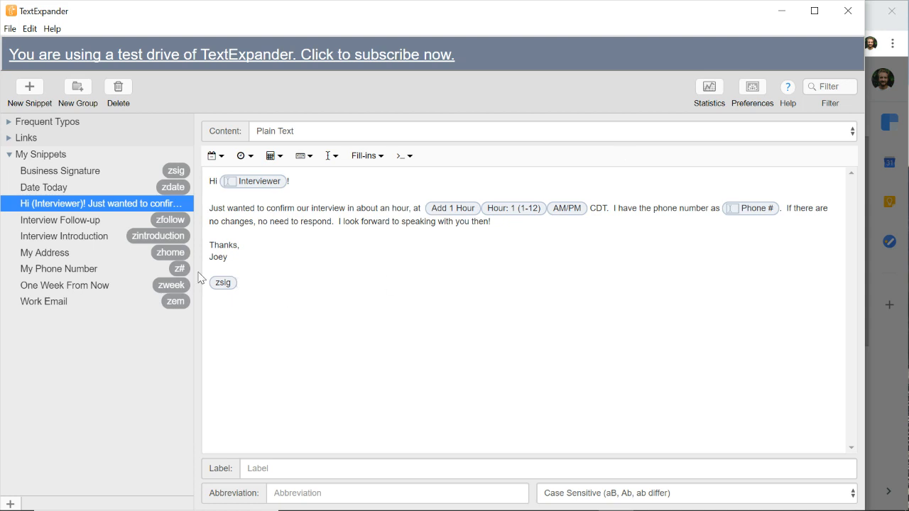
Step: Label the snippet 'Interview Confirmation' with abbreviation zconfirm and save it
left_click(257, 471)
type("Int")
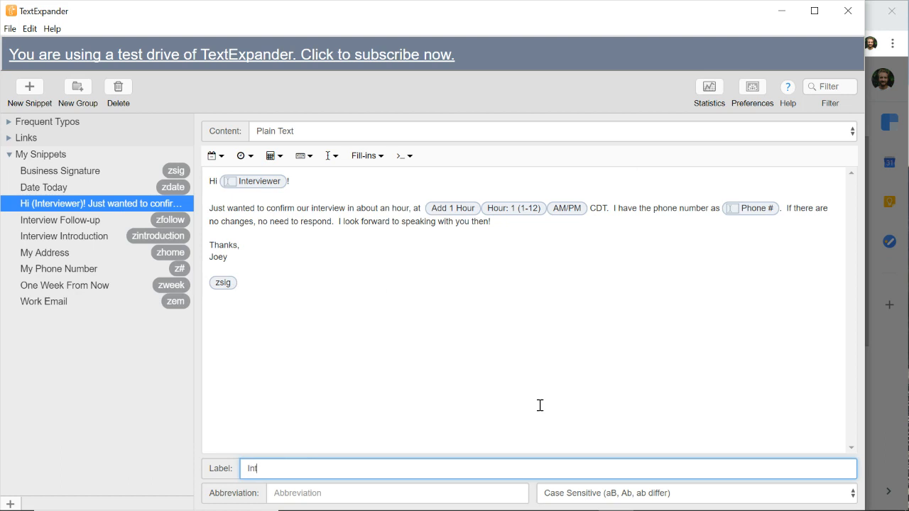
type("erview Con")
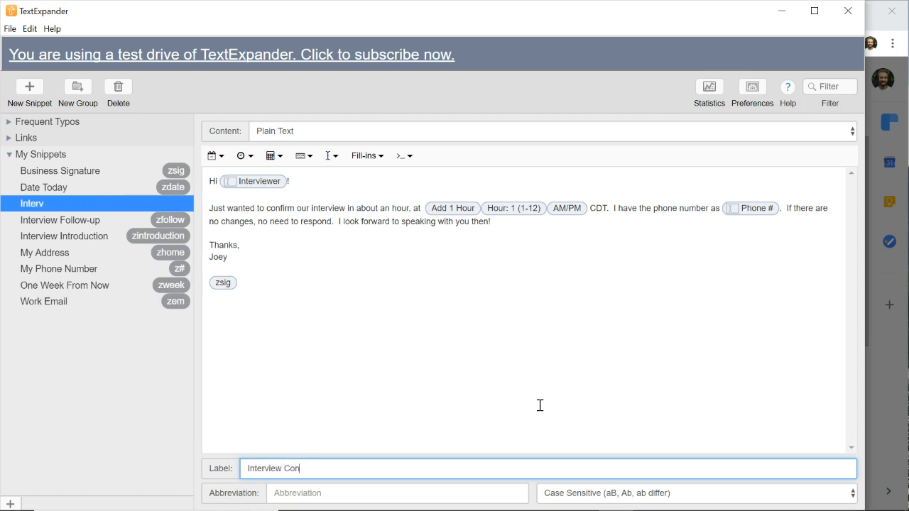
type("firmation")
left_click(314, 493)
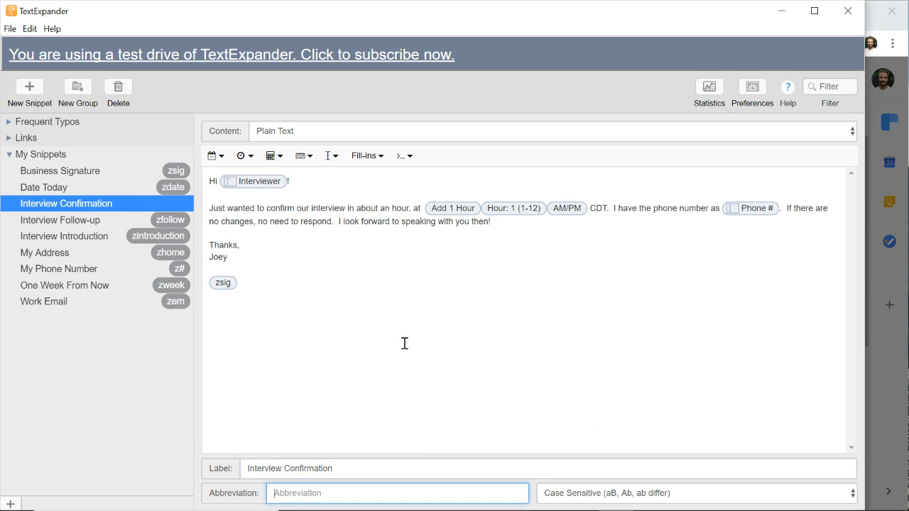
type("zconfirm")
left_click(153, 222)
left_click(155, 205)
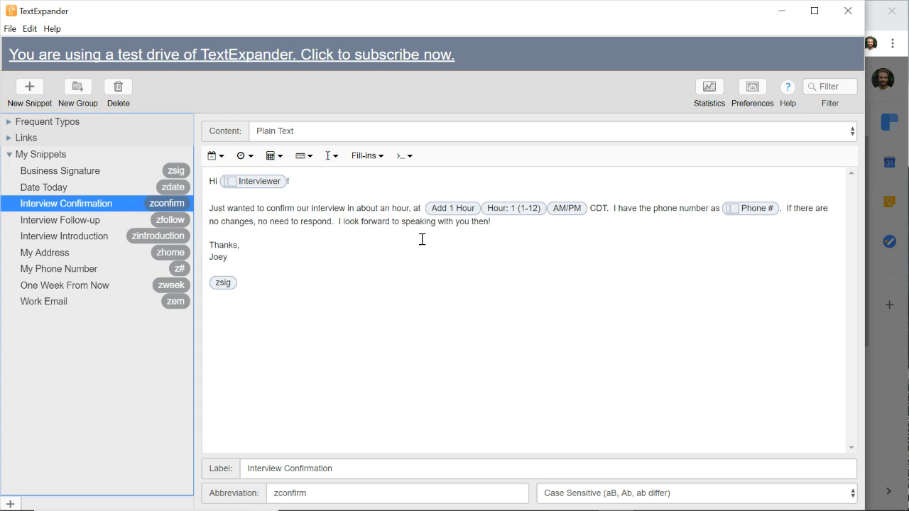
left_click(905, 280)
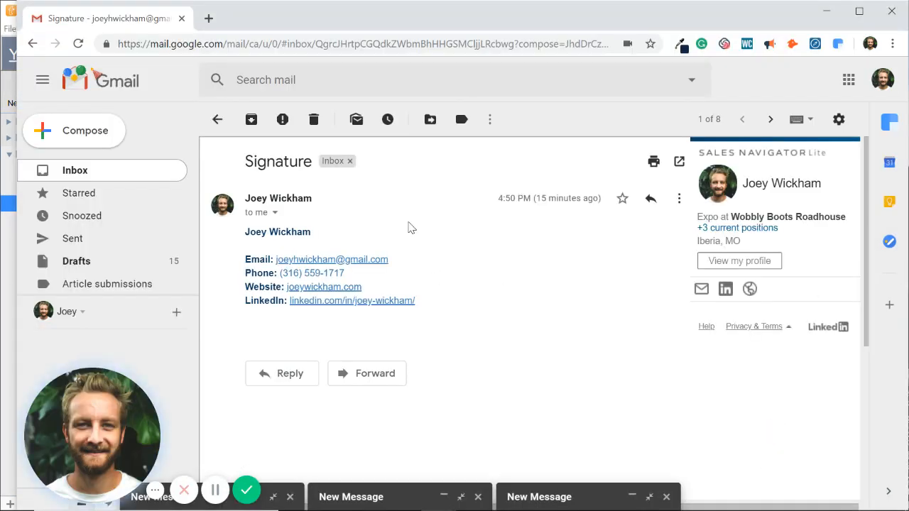
Step: Compose a new email with subject 'Interview Confirmation' and type zconfirm in the body
left_click(76, 139)
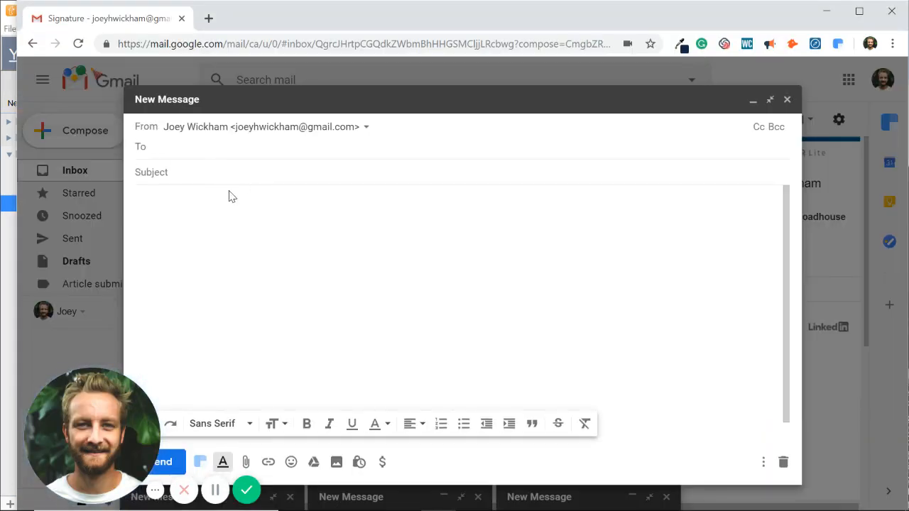
left_click(258, 225)
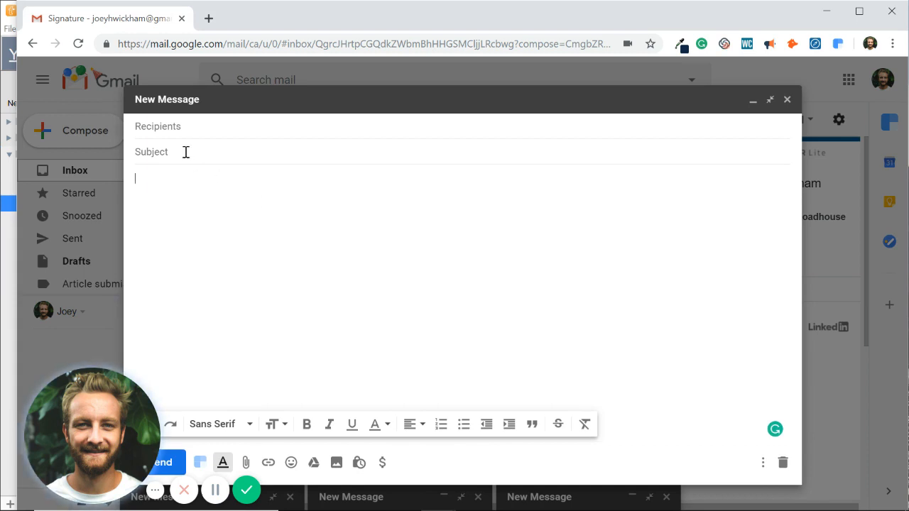
type("Interv")
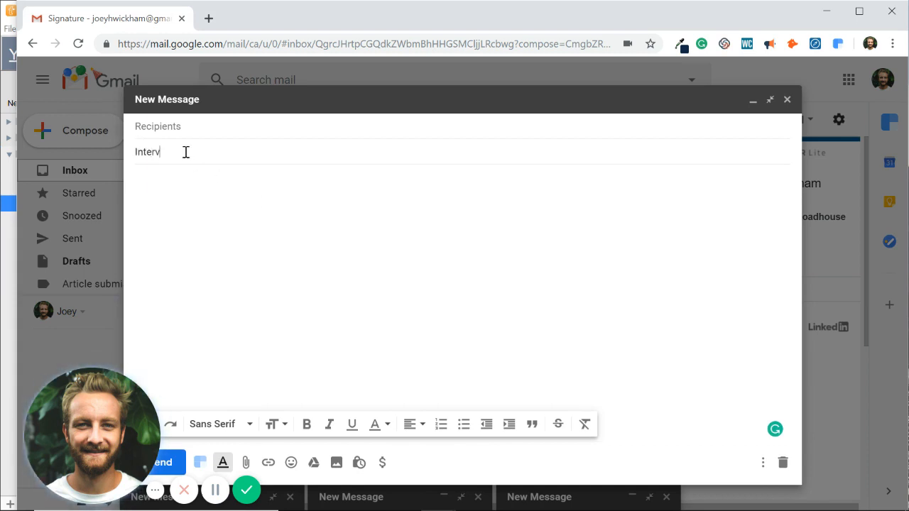
type("iew Confirm")
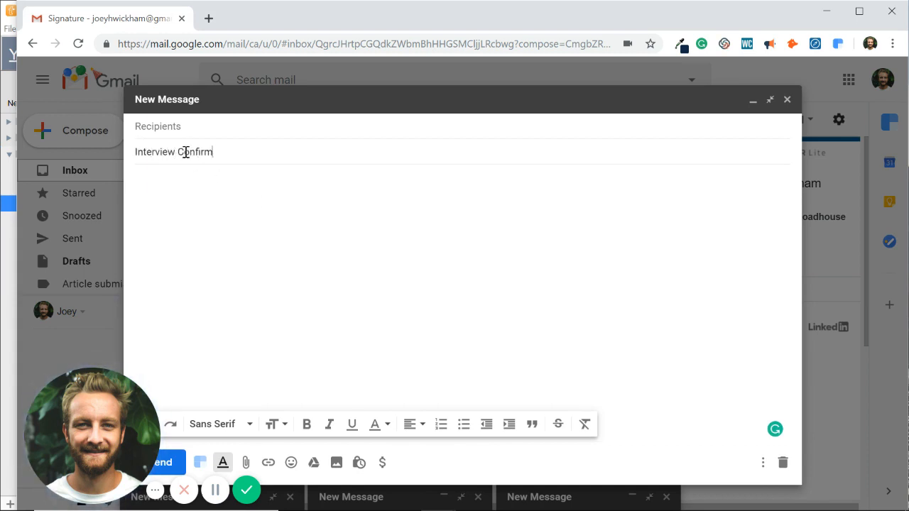
type("ation")
left_click(192, 185)
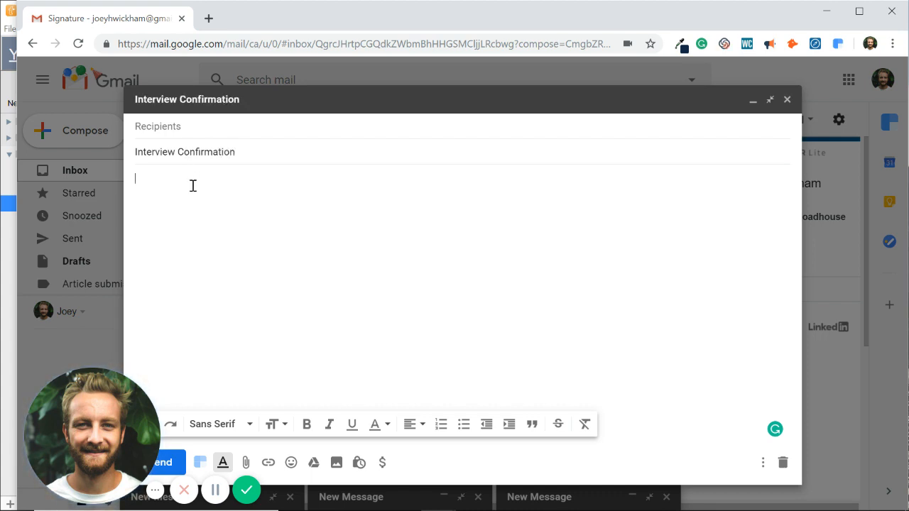
type("zco")
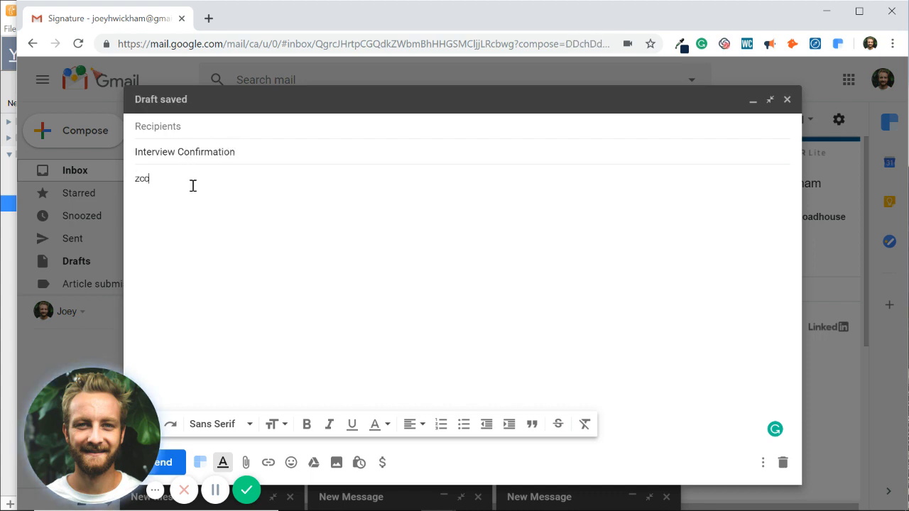
type("nfirm")
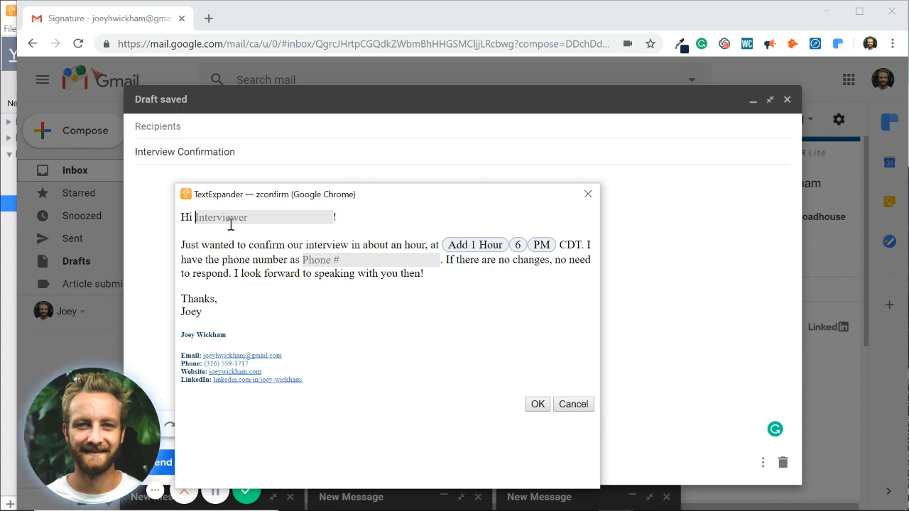
Step: Fill in the interviewer's name and phone number, then insert the expanded confirmation
type("John")
left_click(334, 260)
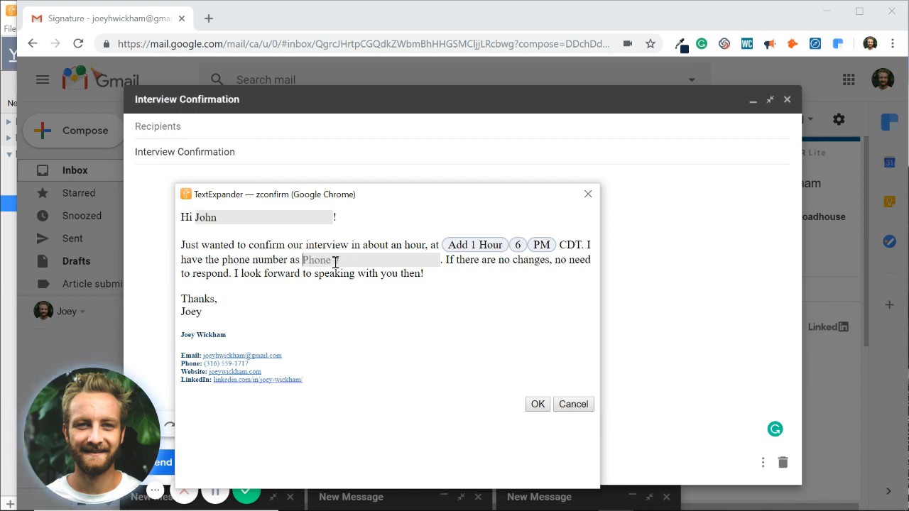
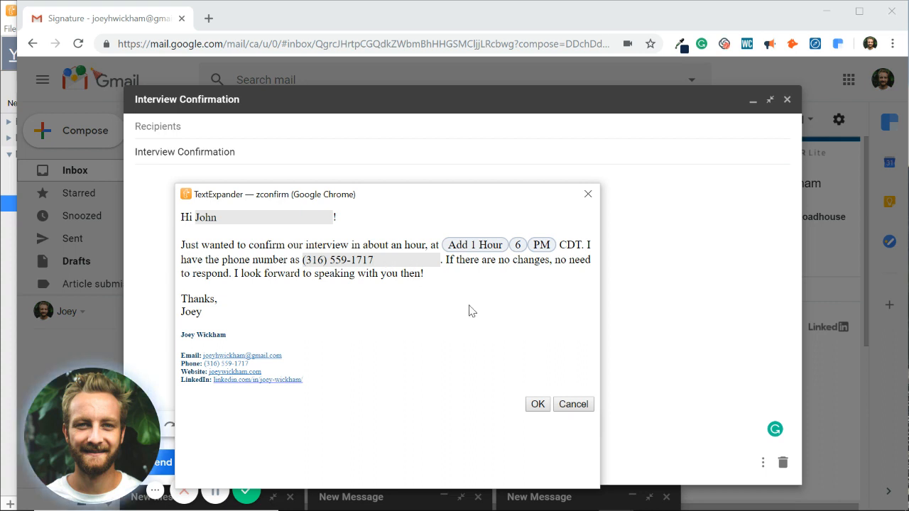
left_click(535, 404)
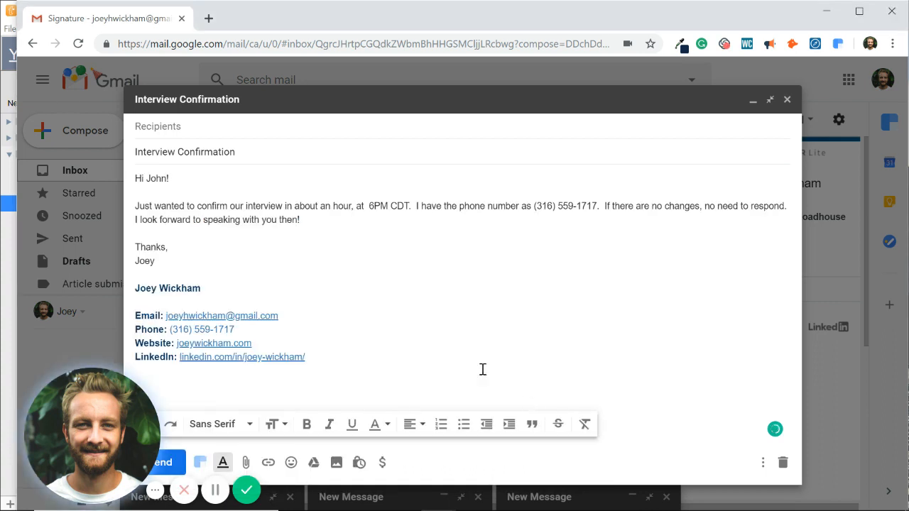